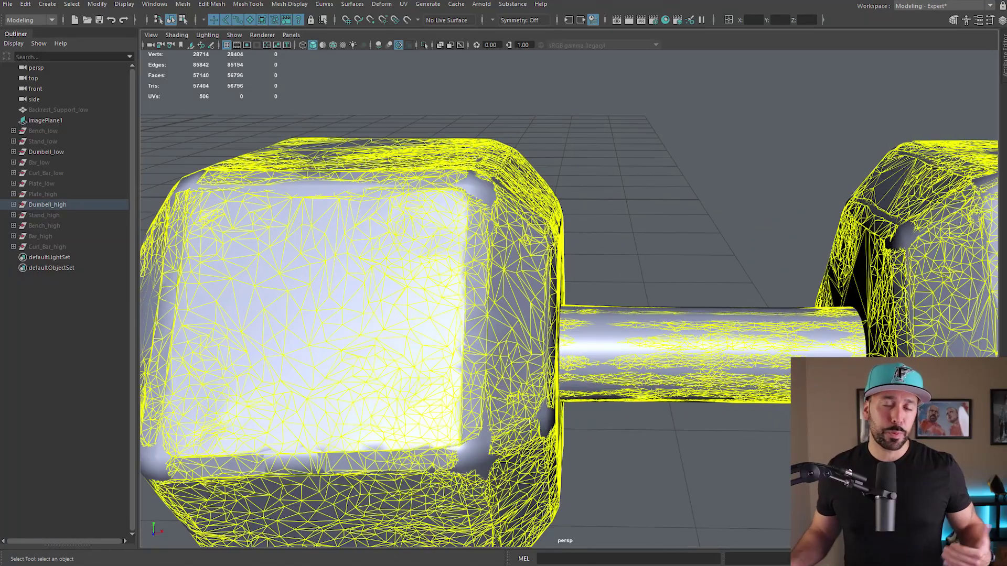
- Select the low-poly dumbbell overlapping the high-poly version and switch it to face selection
left_click(46, 152)
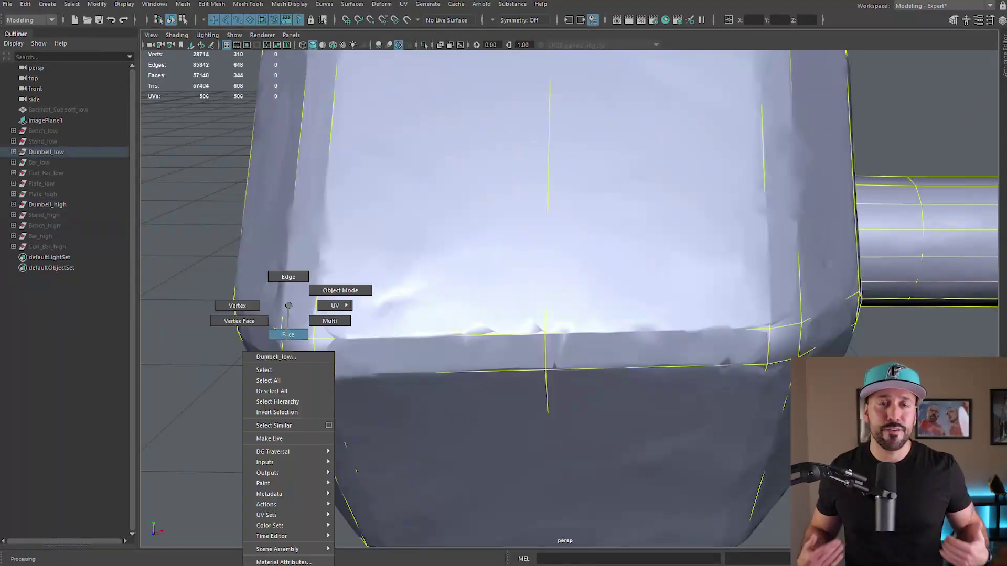
right_click_drag(288, 333, 288, 334)
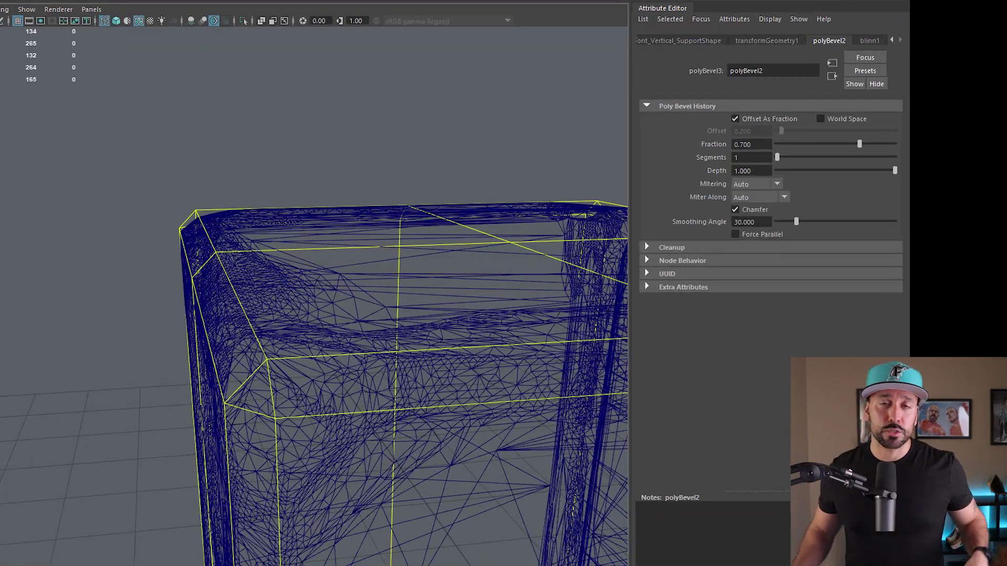
- Try a bevel fraction of 1 on the low-poly front vertical support, and undo it
double_click(743, 144)
type("1")
key("Return")
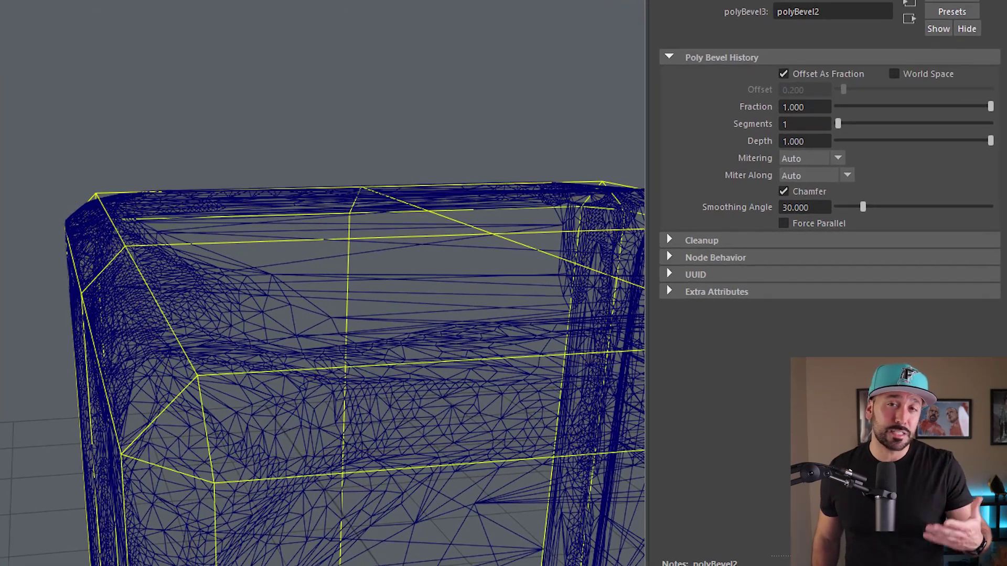
key("ctrl+z")
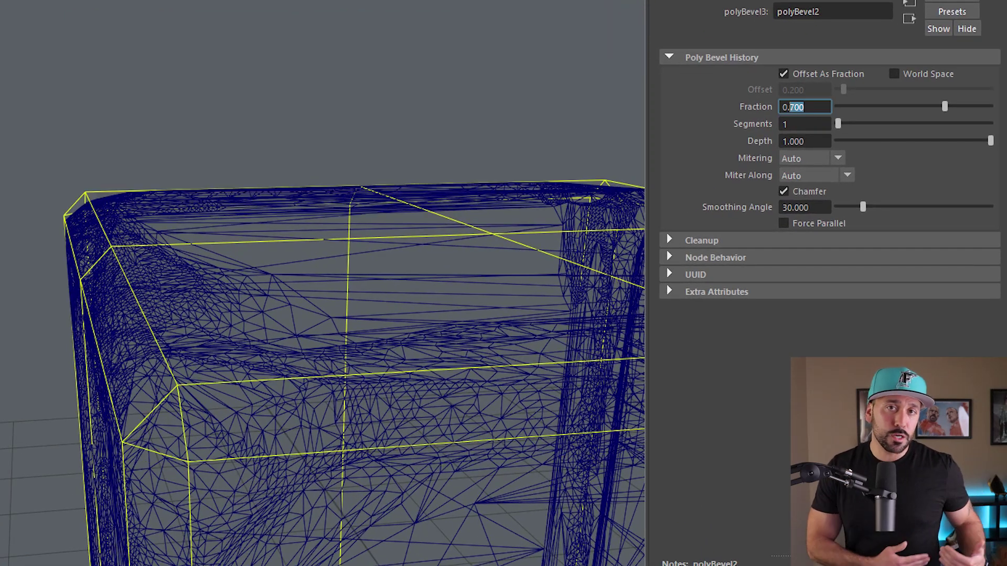
- Set the bevel fraction on the low-poly front vertical support to 0.9
type("0.9")
key("Return")
left_click_drag(315, 283, 471, 283, "alt")
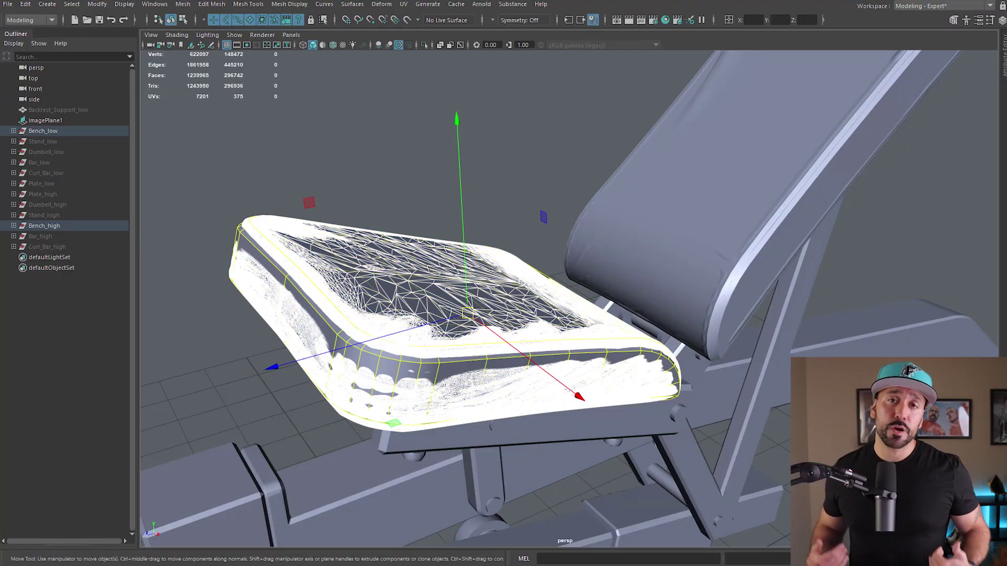
- Isolate the low- and high-poly bench seat pads and make the high-poly pad the live surface
key("ctrl+1")
left_click(44, 226, "ctrl")
left_click_drag(472, 314, 550, 304, "alt")
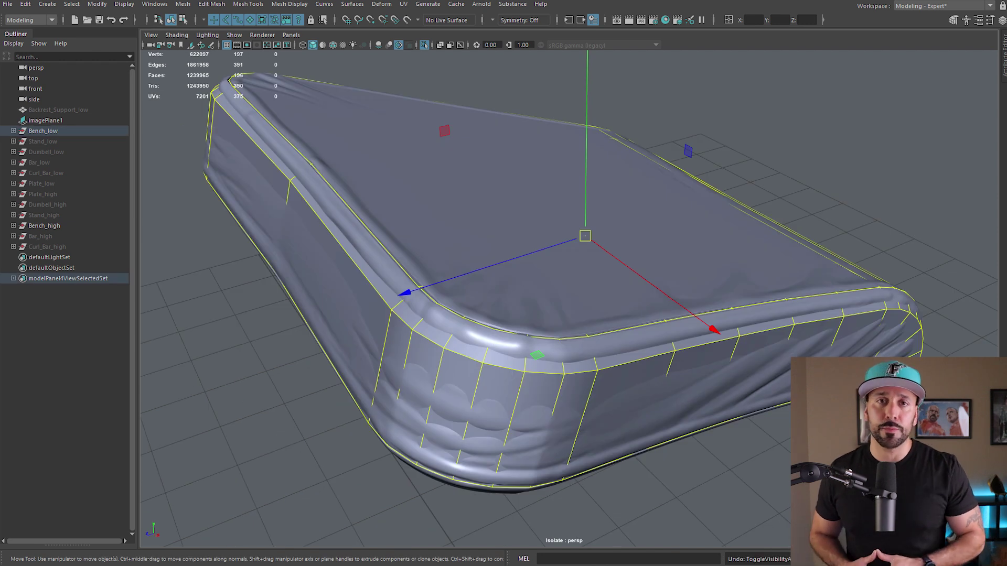
left_click(44, 226)
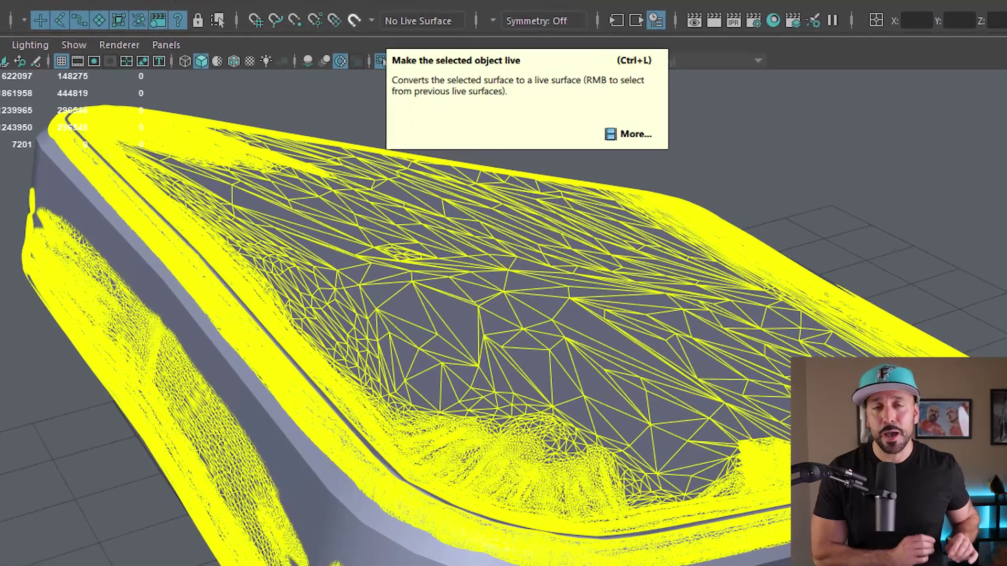
key("ctrl+l")
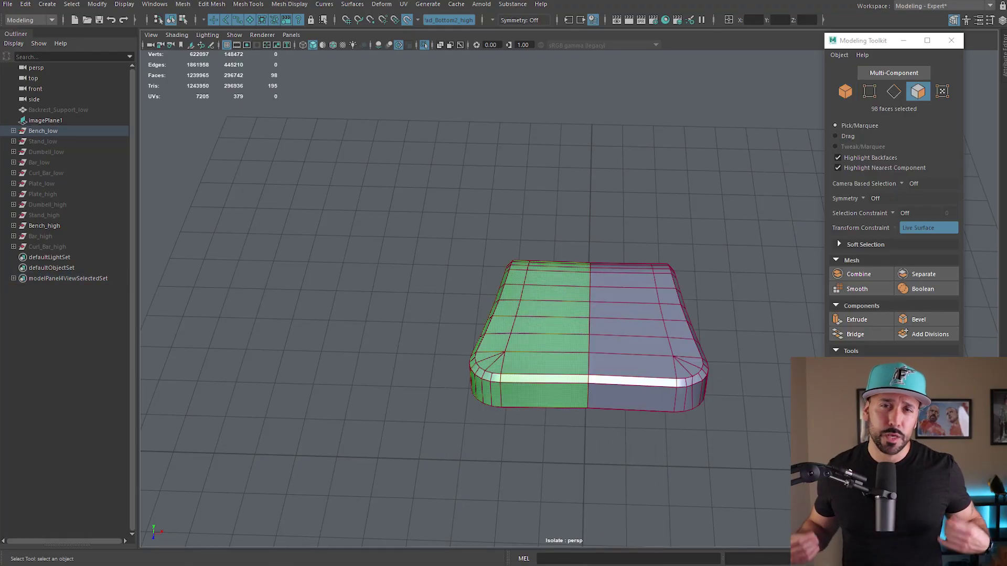
- Move the low-poly seat pad's vertices along their normals so they conform to the live high-poly pad
right_click(652, 273)
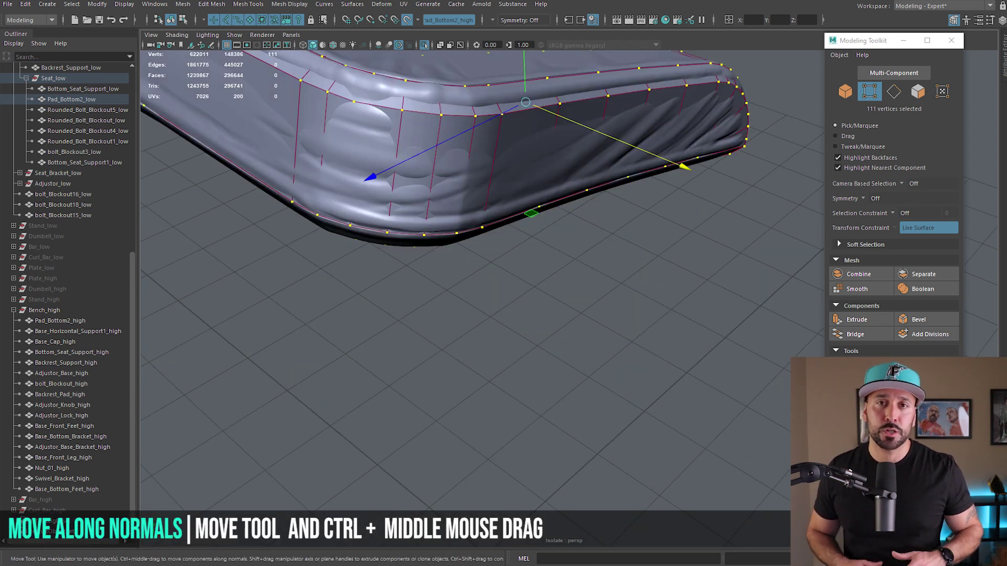
middle_click_drag(525, 102, 525, 102, "ctrl")
left_click_drag(525, 102, 445, 152, "alt")
middle_click_drag(472, 290, 490, 346, "alt")
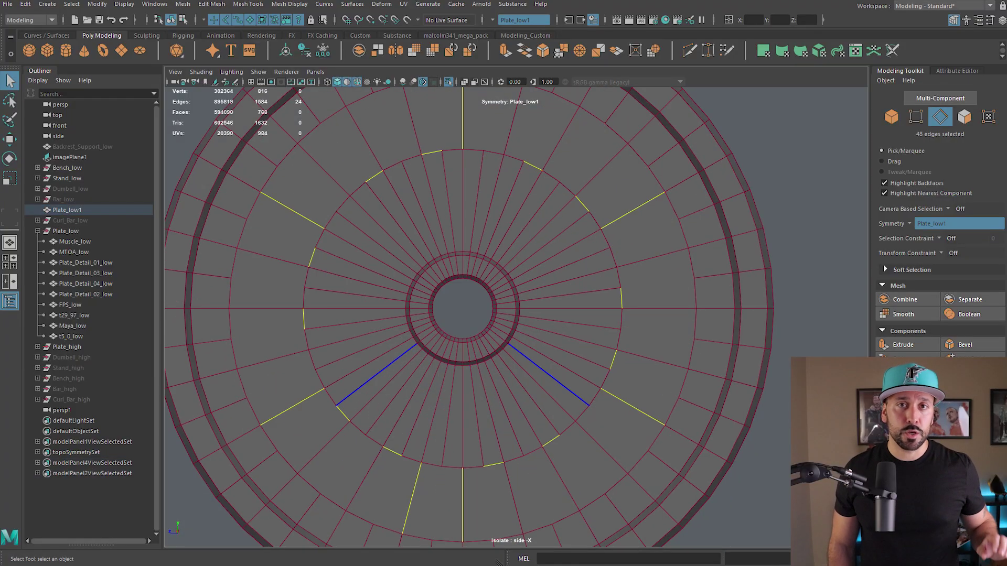
- Delete the selected edges that over-divide the low-poly weight plate's face, together with their vertices
key("4")
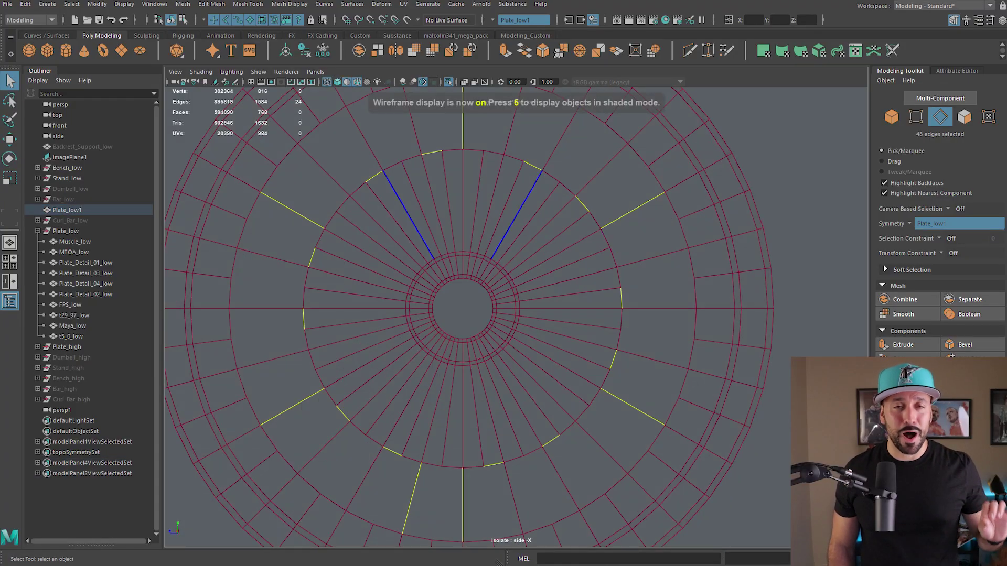
key("5")
key("ctrl+Delete")
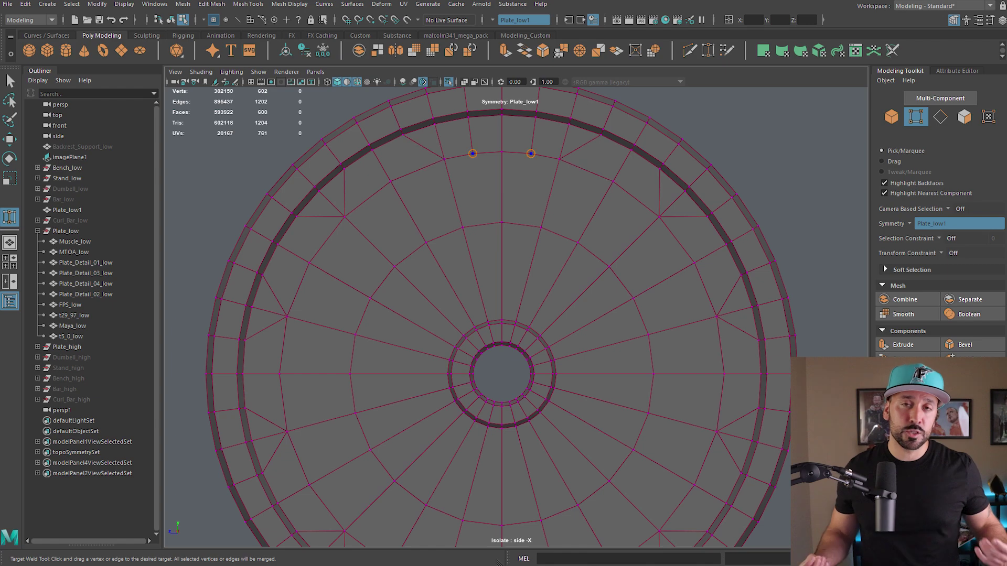
- Target Weld the symmetric vertices beside the plate's vertical centre line to the centre vertex on the outer ring
left_click_drag(472, 154, 502, 152)
right_click_drag(445, 175, 498, 150)
key("f")
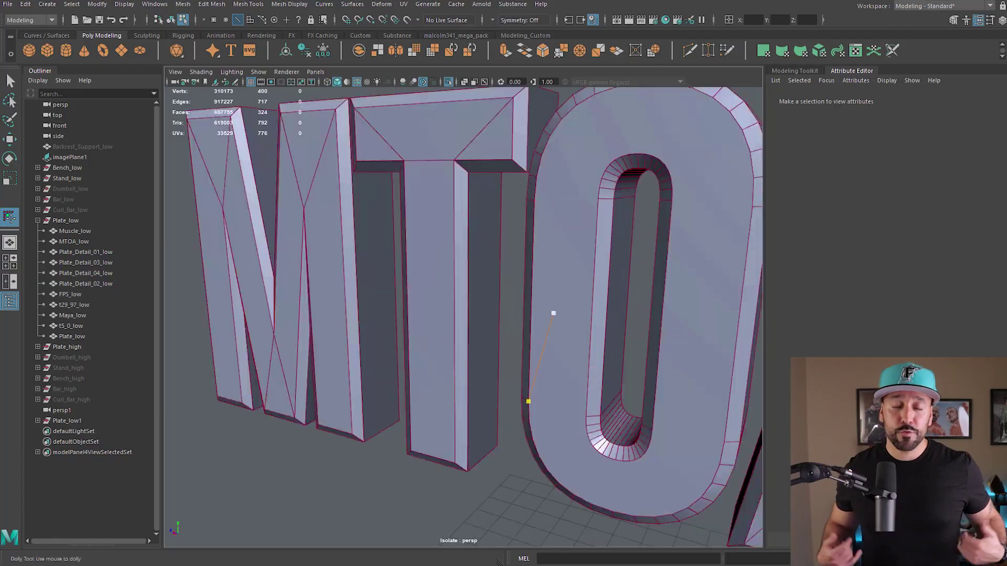
- Delete every other edge around the inner curves of the letter O in the low-poly MTOA text
scroll(548, 313, "up", 5)
scroll(525, 315, "up", 2)
double_click(450, 340)
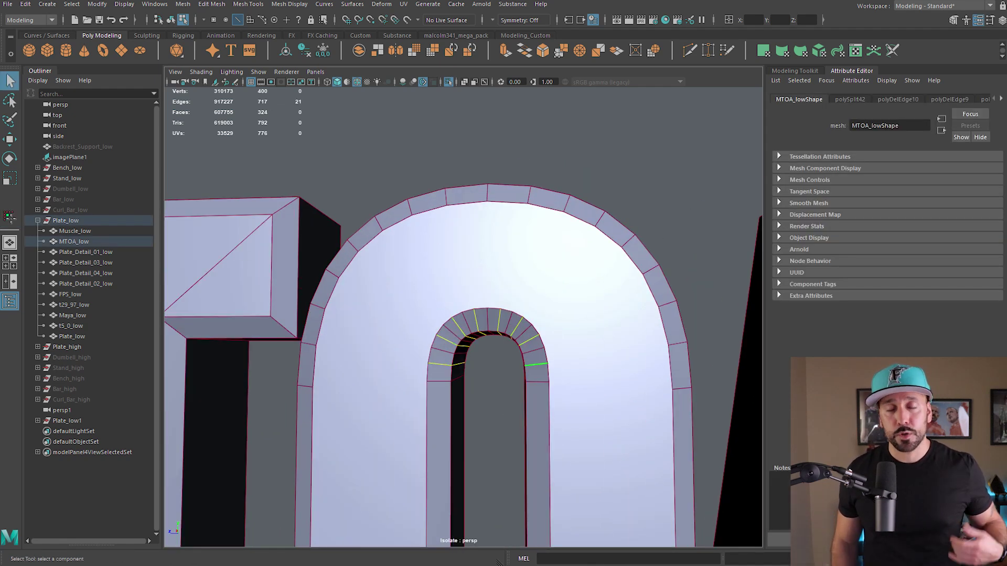
scroll(461, 315, "down", 5)
scroll(509, 420, "up", 6)
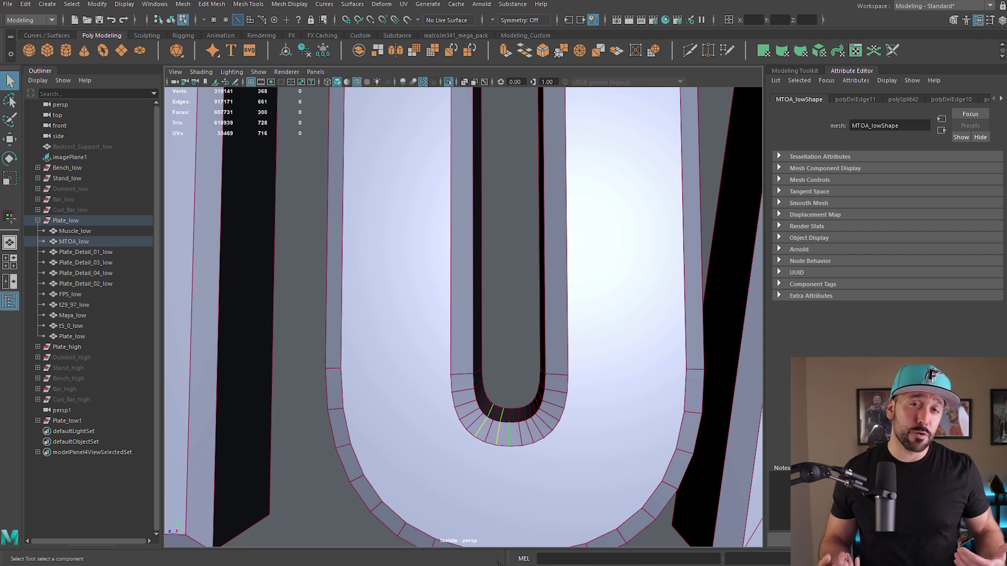
scroll(461, 315, "down", 5)
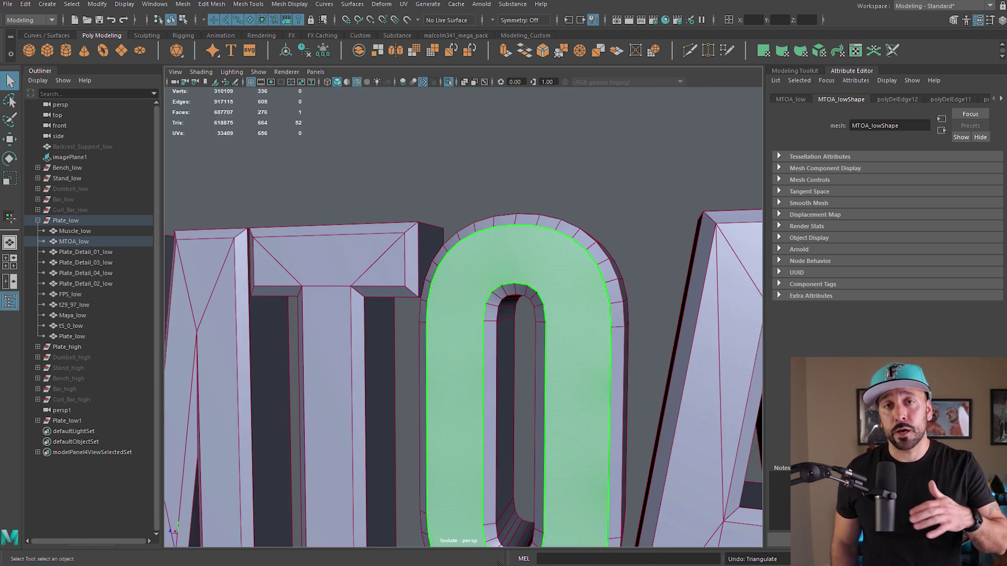
- Remove the single front face of the letter O and bridge the inner and outer edges along its straight sides
right_click_drag(461, 314, 462, 341, "shift")
scroll(462, 315, "up", 2)
left_click(464, 409)
left_click(538, 393, "shift")
right_click_drag(539, 393, 539, 425, "shift")
- Bridge matching inner and outer edges around the upper curve of the letter O to form individual quads
left_click(412, 207)
left_click(418, 277, "shift")
key("g")
right_click_drag(376, 210, 376, 175)
left_click(388, 419)
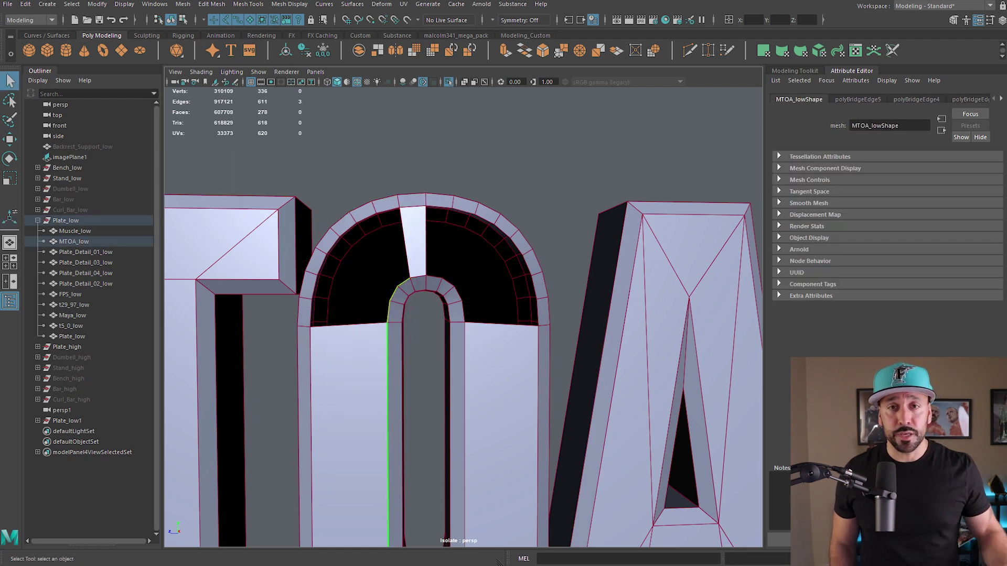
key("g")
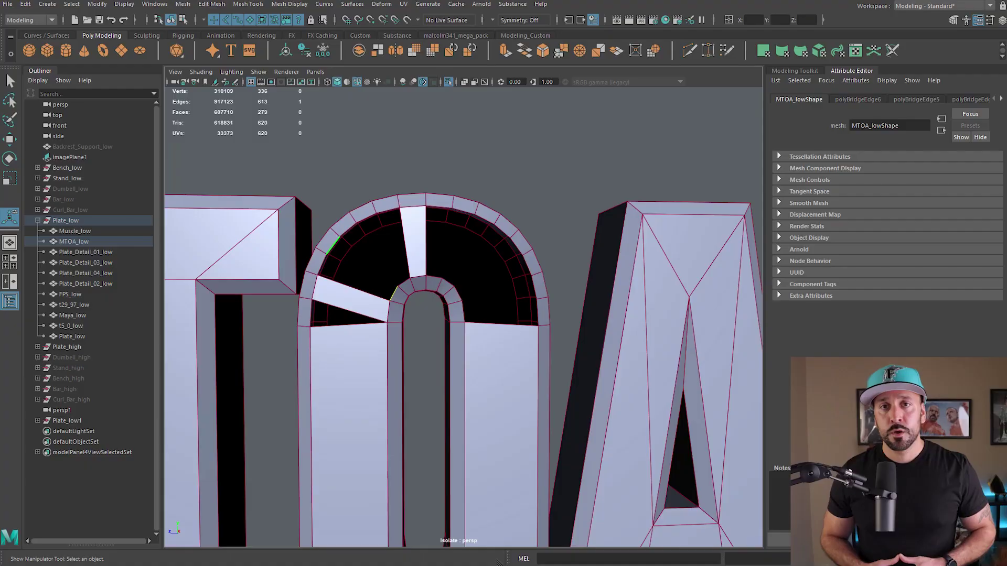
key("g")
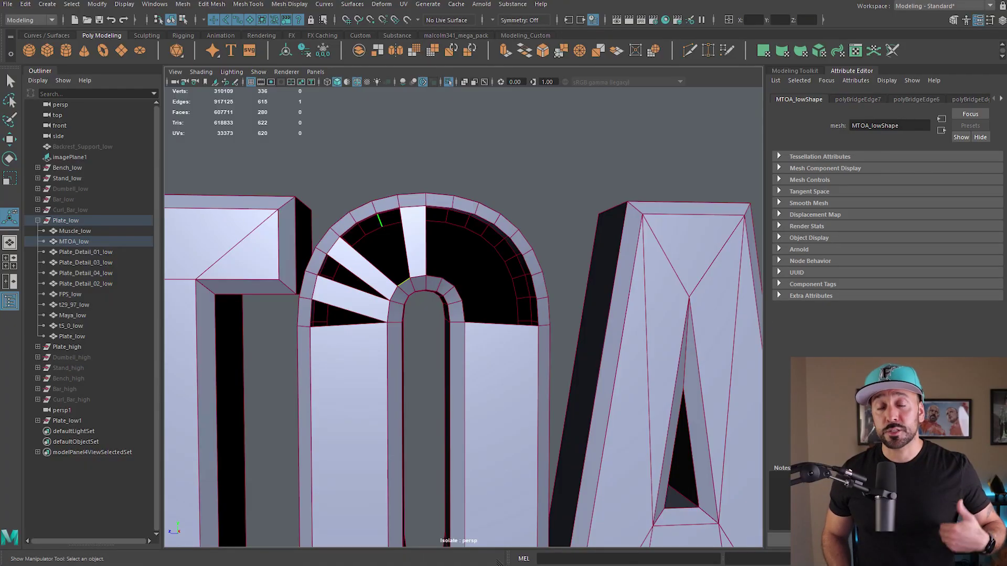
middle_click_drag(464, 315, 337, 336, "alt")
key("g")
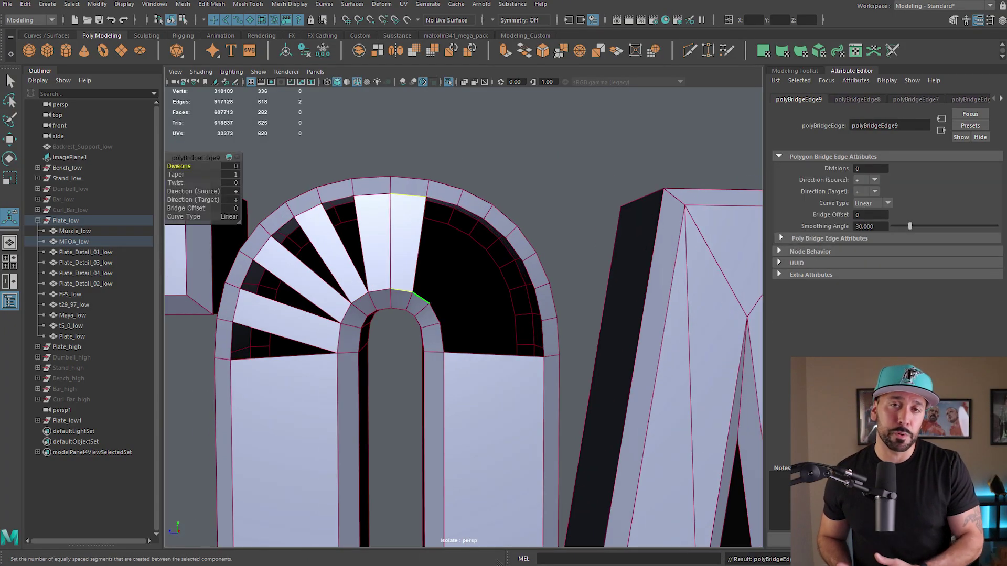
key("g")
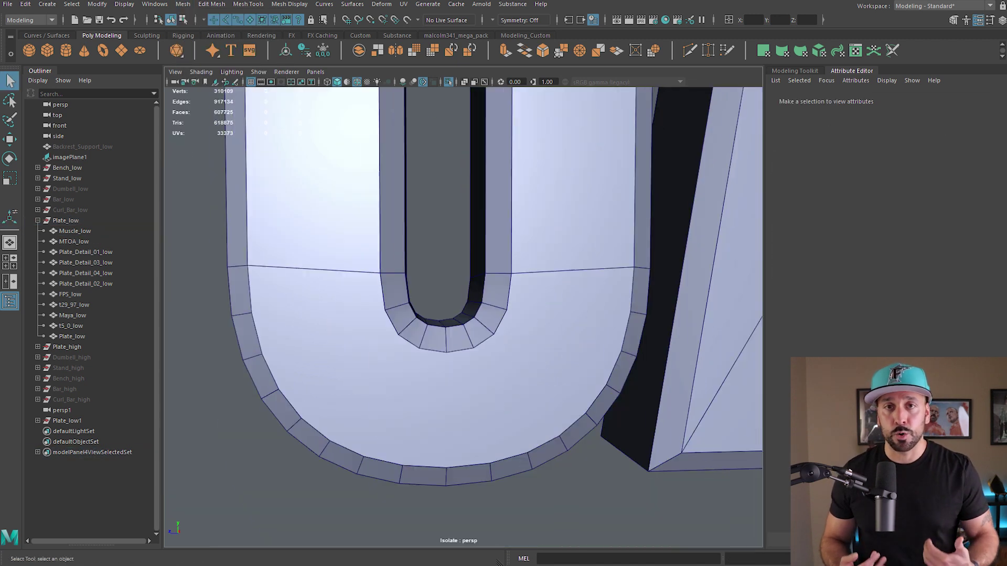
- Delete the large face across the letter O's lower curve and bridge its inner and outer edges
key("Delete")
key("g")
key("g")
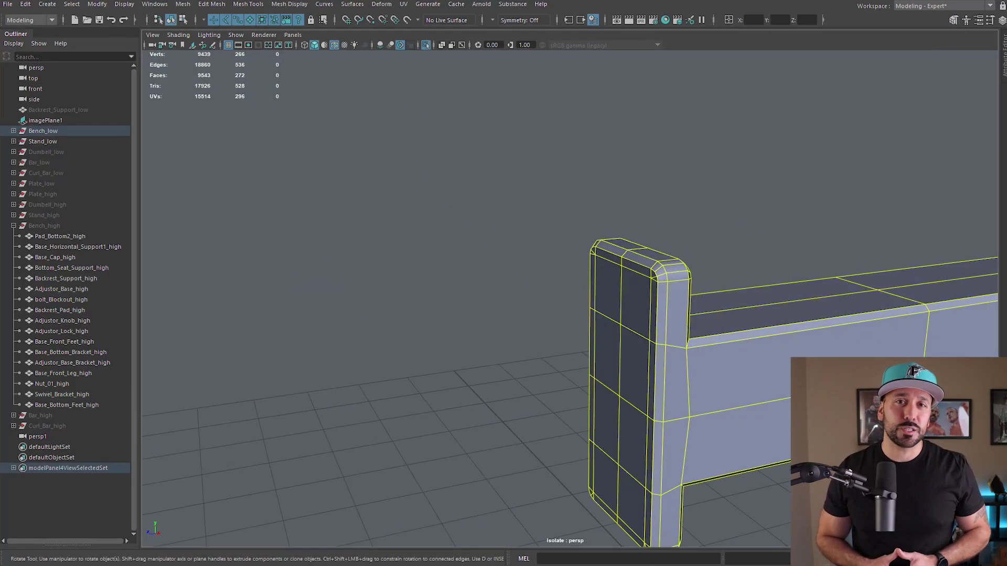
- Remove the end faces of the low-poly bench base beams hidden inside the foot blocks, using wireframe display to locate them
key("F11")
key("F8")
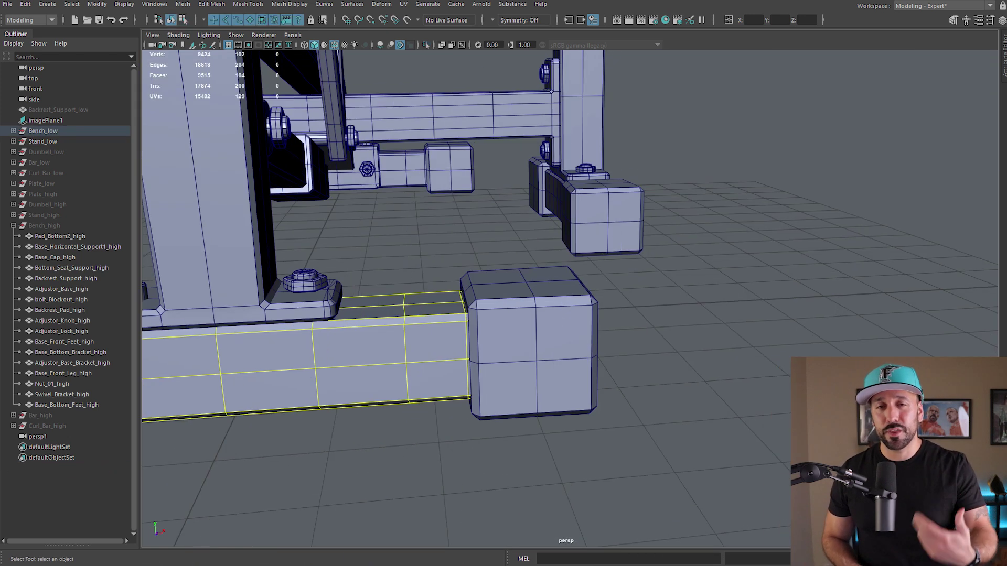
key("4")
left_click(315, 377)
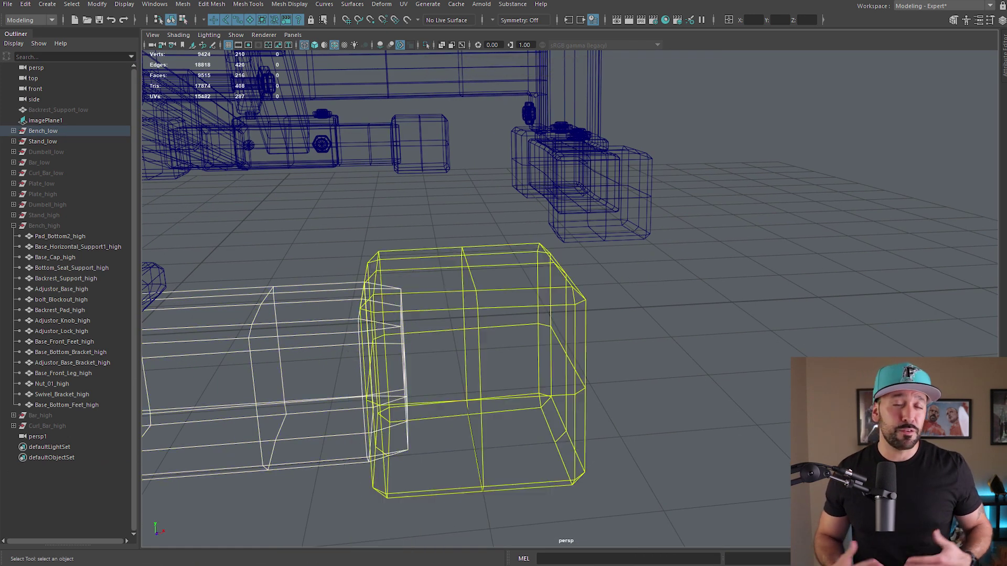
key("F10")
left_click(355, 367)
right_click_drag(359, 371, 352, 526, "ctrl")
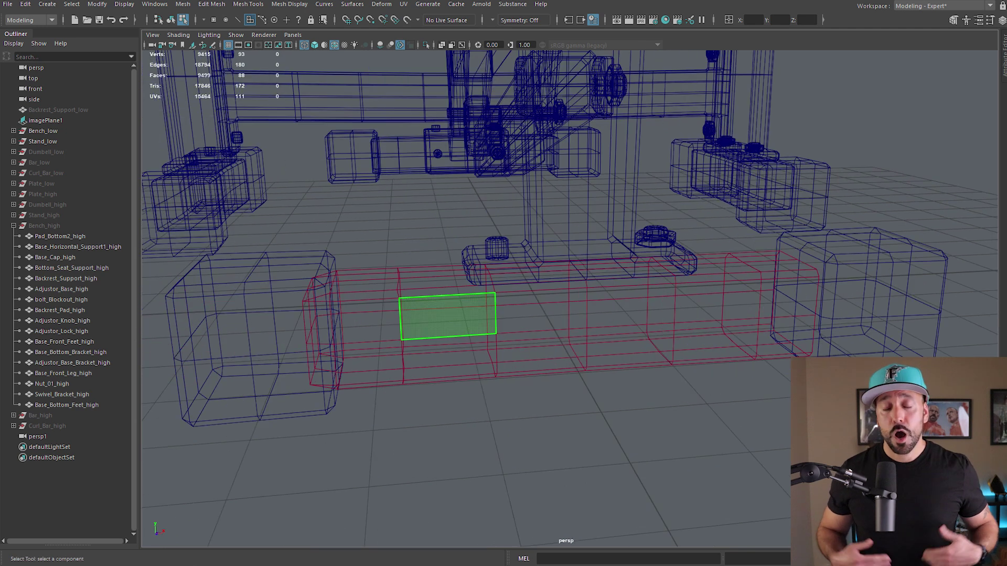
- Isolate the bench's upright leg in shaded display and select only the underside faces of its flanged base
key("5")
key("ctrl+1")
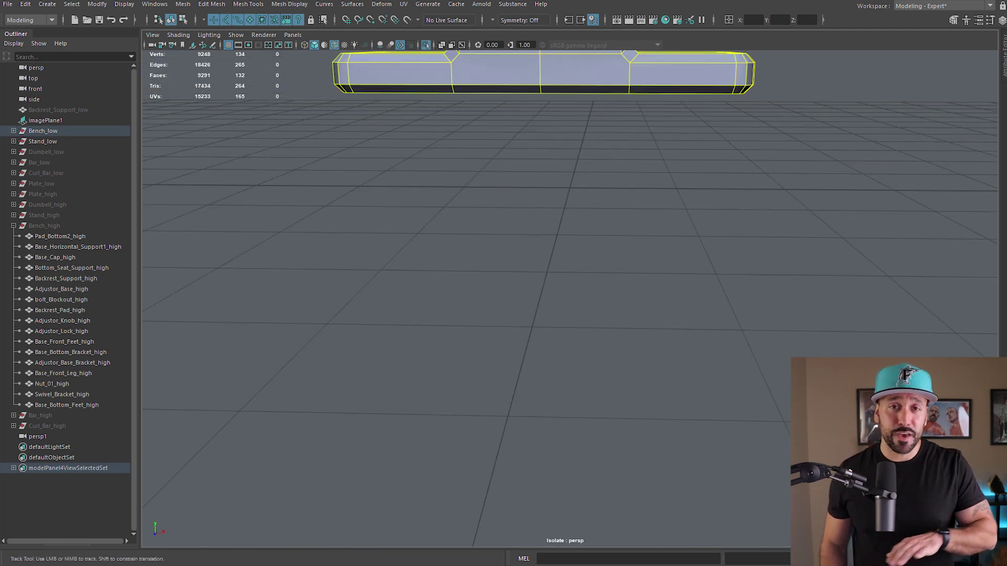
middle_click_drag(472, 78, 472, 314, "alt")
right_click_drag(472, 314, 472, 332)
left_click_drag(227, 373, 797, 465)
left_click_drag(228, 249, 837, 365)
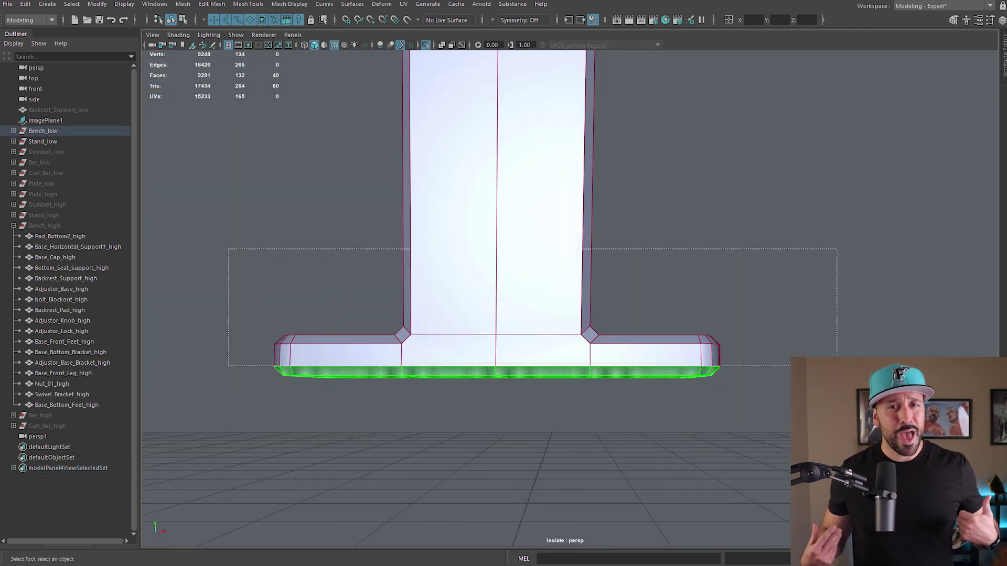
key("4")
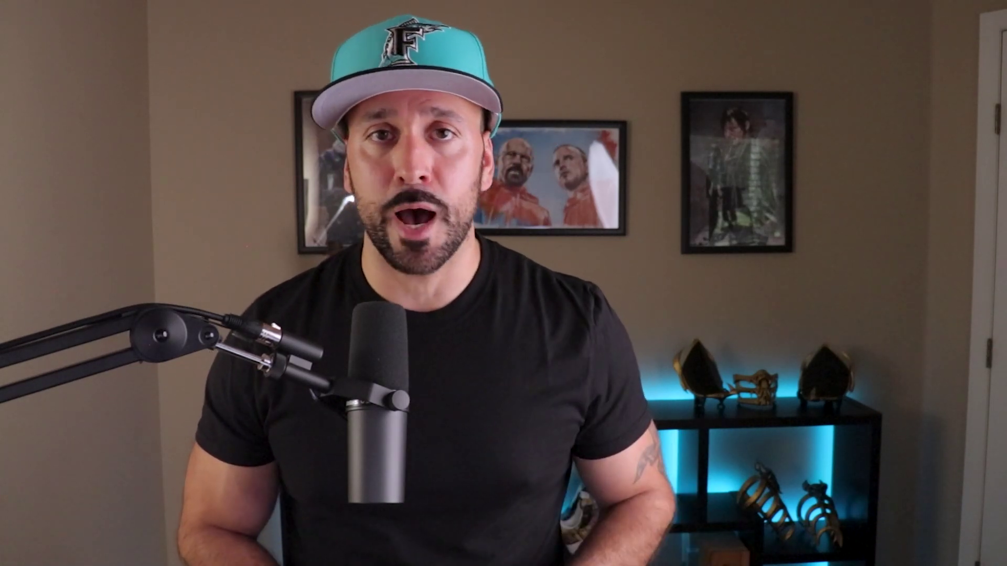
- Move the duplicated low-poly curl bar onto the round platform in front of the bench, using object-aligned move axes
left_click(77, 209)
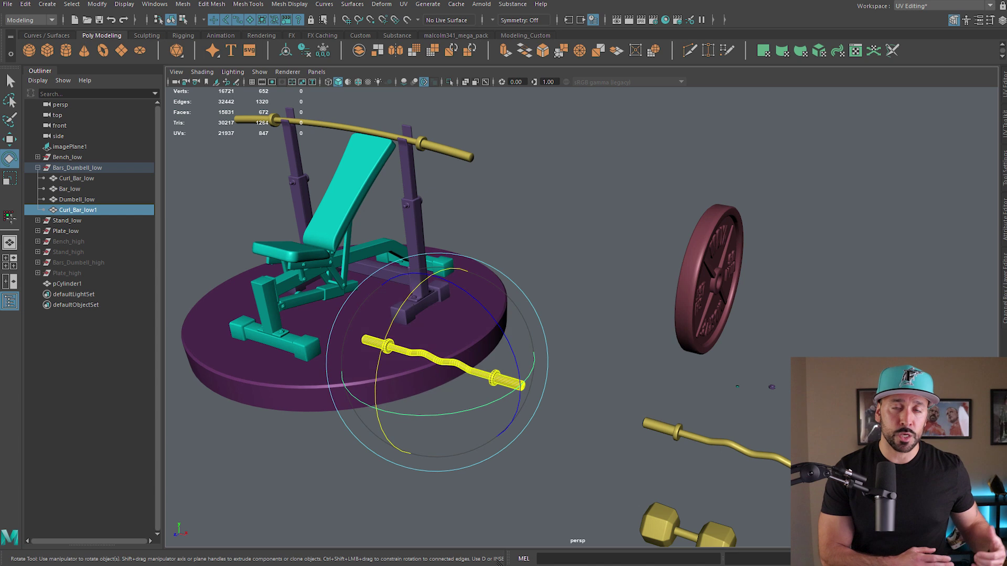
key("w")
scroll(461, 293, "up", 3)
left_click(515, 308)
mouse_move(461, 293)
left_mouse_down("alt")
mouse_move(515, 308)
mouse_move(472, 292)
left_mouse_up("alt")
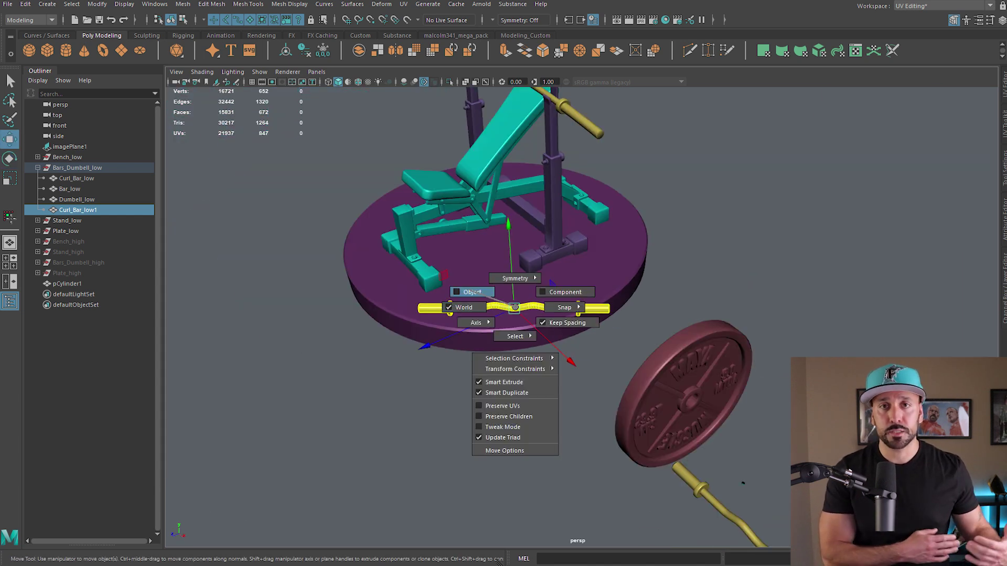
mouse_move(503, 335)
left_mouse_down("alt")
mouse_move(488, 283)
mouse_move(472, 346)
mouse_move(514, 325)
left_mouse_up("alt")
left_click_drag(537, 347, 551, 364)
left_click(488, 362)
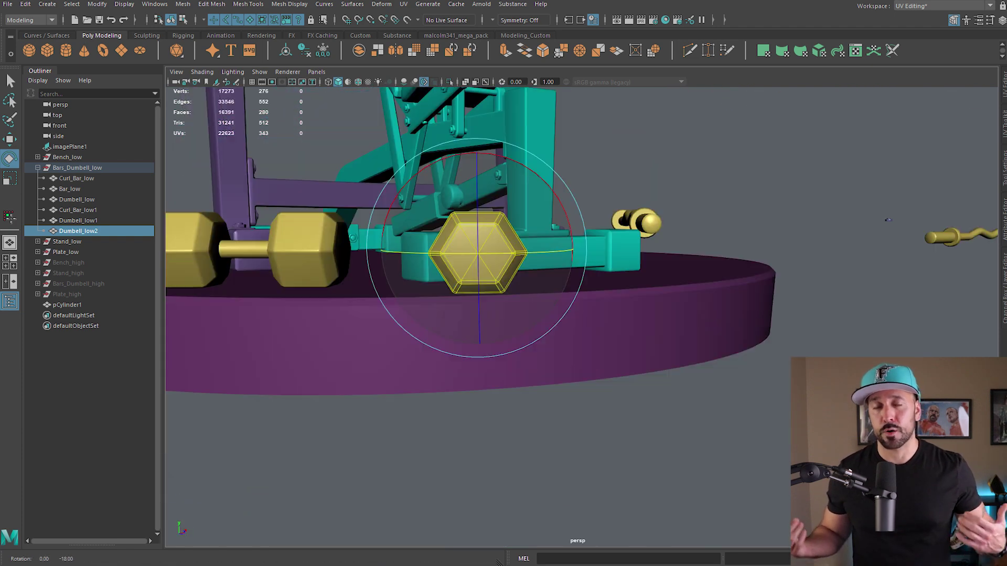
left_click_drag(887, 220, 628, 237, "alt")
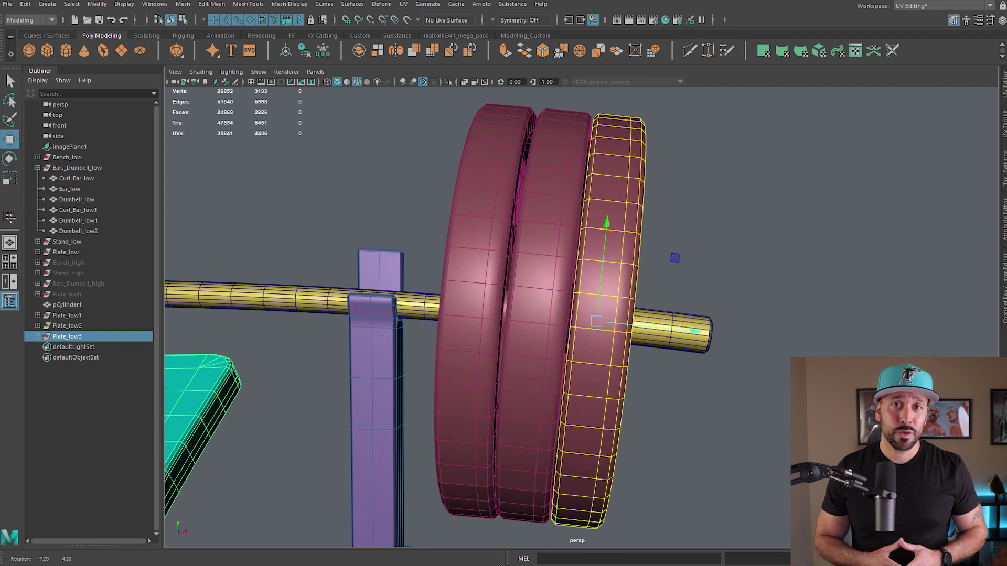
key("e")
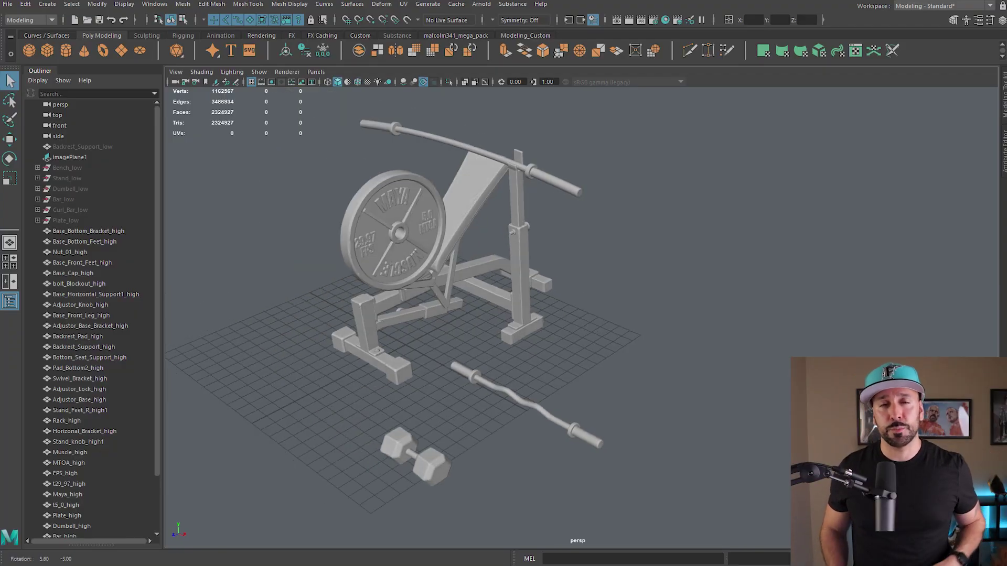
middle_click_drag(446, 252, 760, 393, "alt")
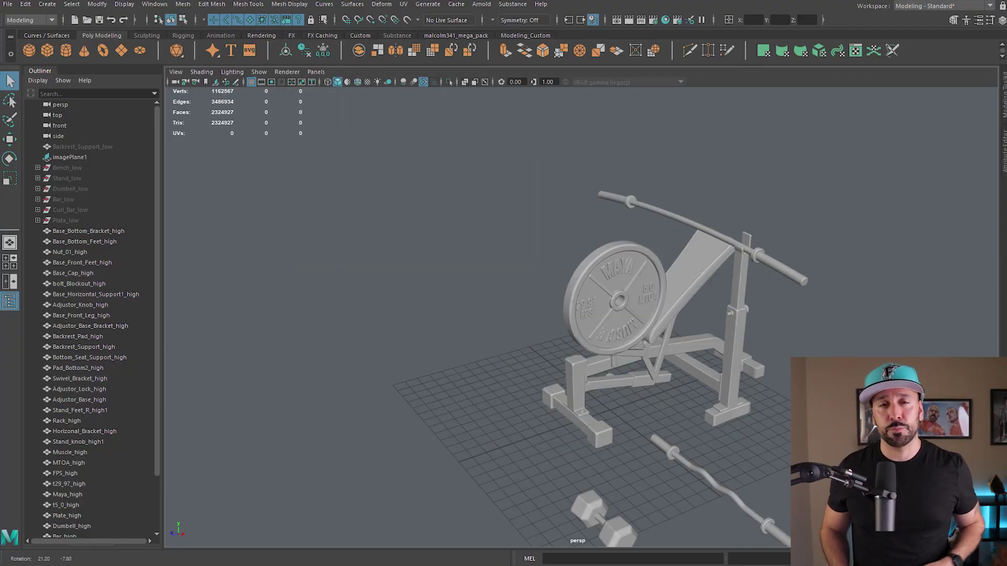
right_click_drag(472, 315, 656, 315, "alt")
middle_click_drag(787, 472, 640, 357, "alt")
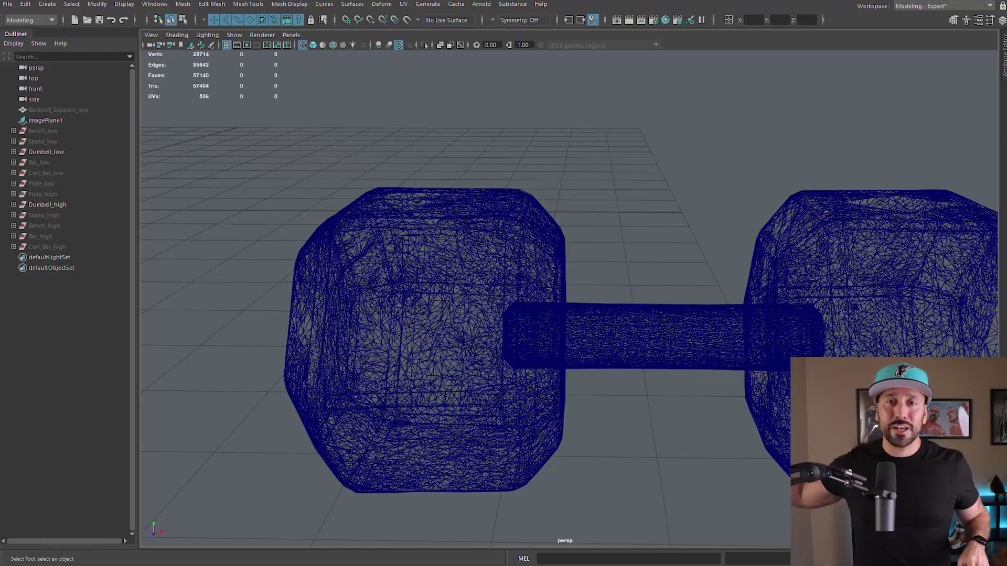
- Examine the overlapping low- and high-poly dumbbell meshes up close in wireframe and shaded display
left_click(48, 204)
left_click(640, 210)
right_click_drag(546, 325, 588, 325, "alt")
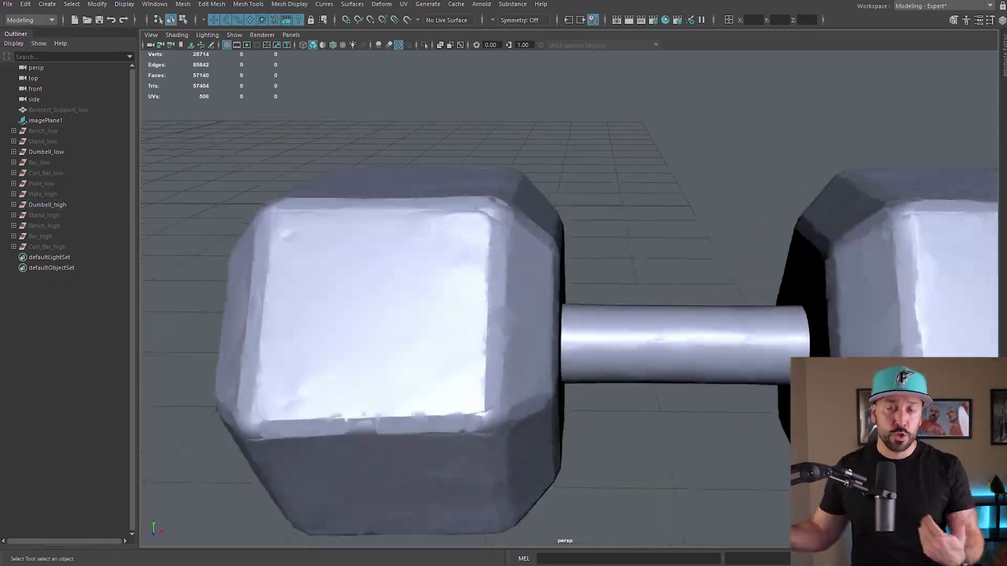
left_click(409, 325)
right_click_drag(356, 356, 456, 356, "alt")
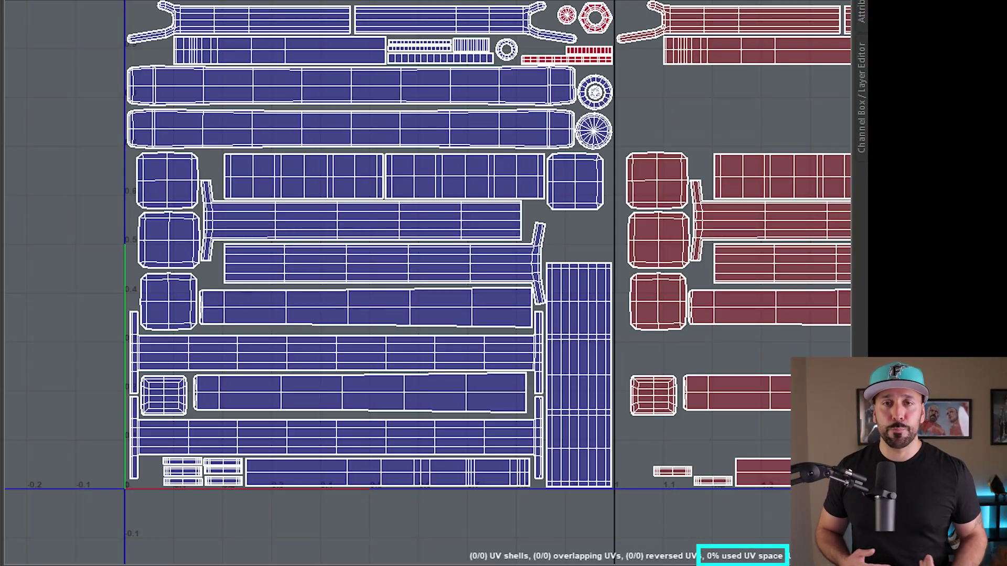
left_click_drag(109, 505, 623, 1)
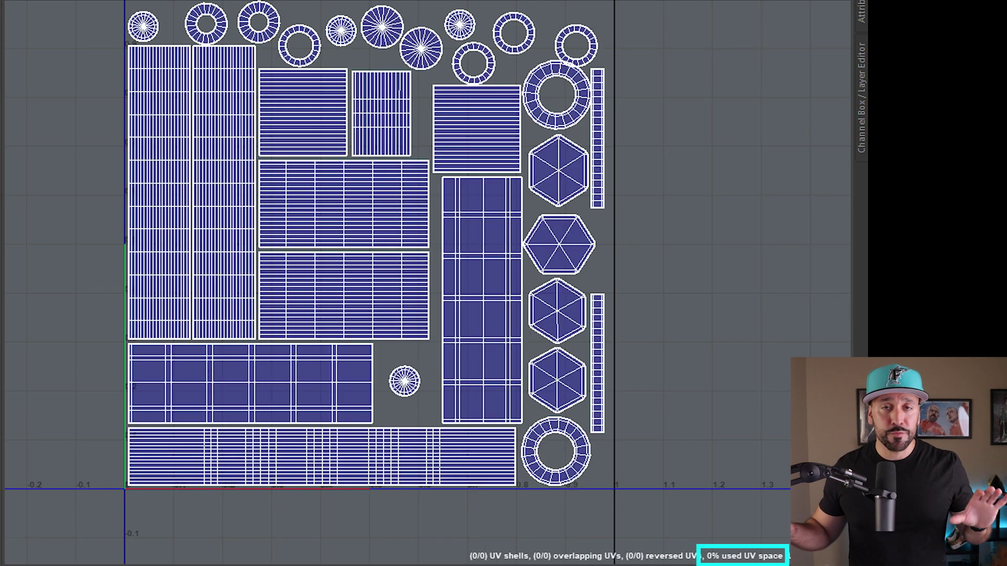
left_click_drag(628, 526, 628, 526)
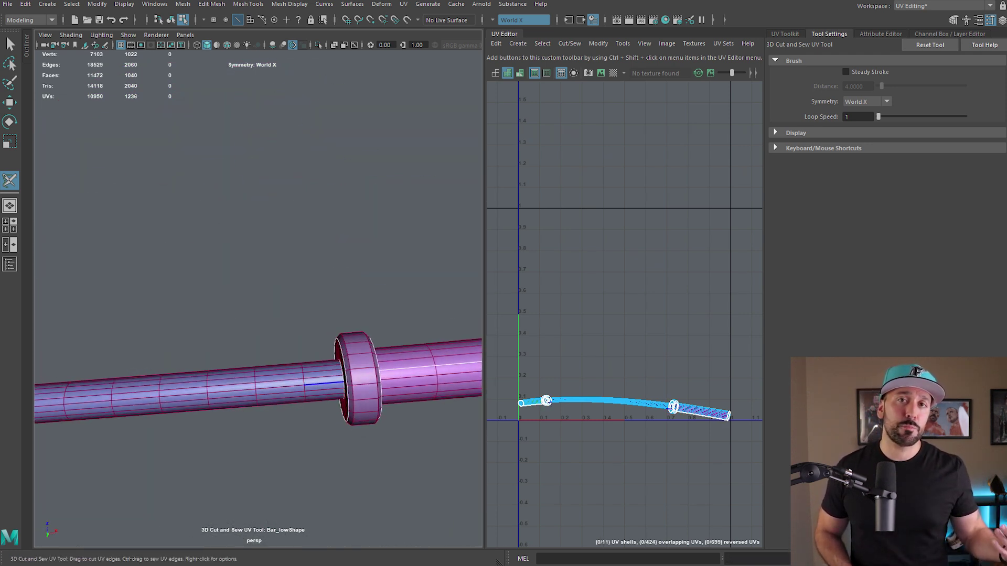
left_click_drag(932, 449, 446, 149)
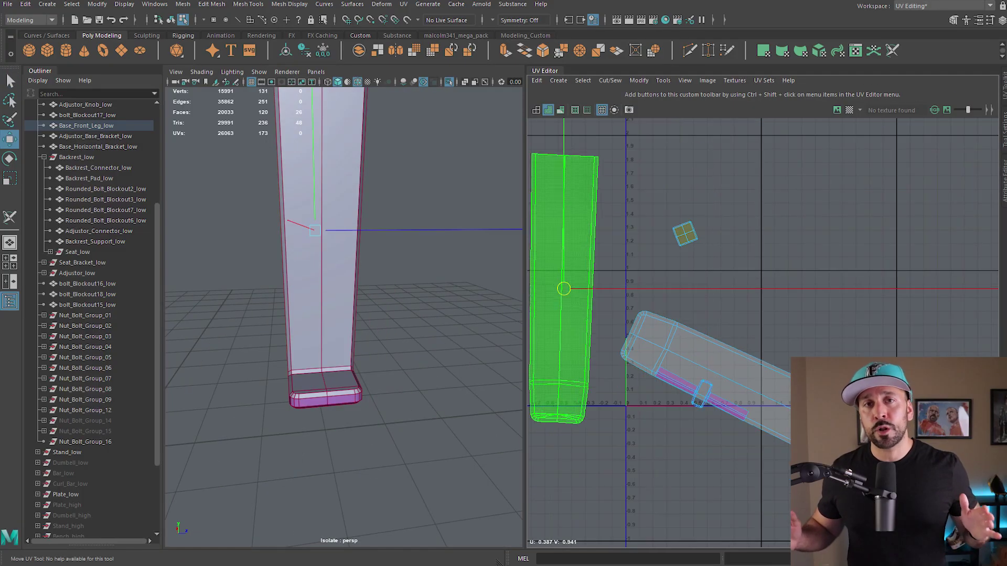
- Cut the low-poly front leg's UV shells along selected edges to separate the strips of its flanged base
right_click(568, 276)
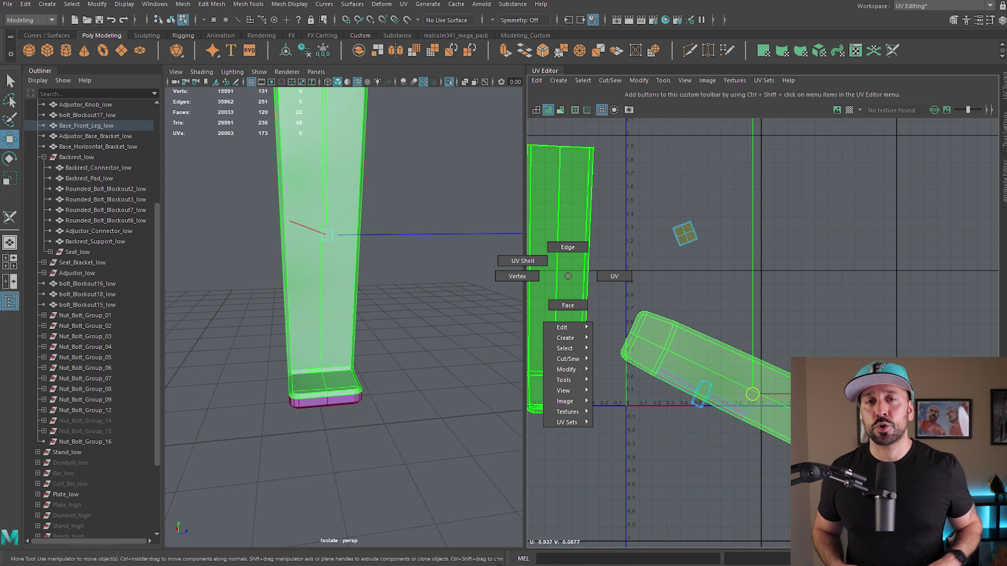
right_click_drag(567, 276, 568, 247)
right_click(567, 247, "shift")
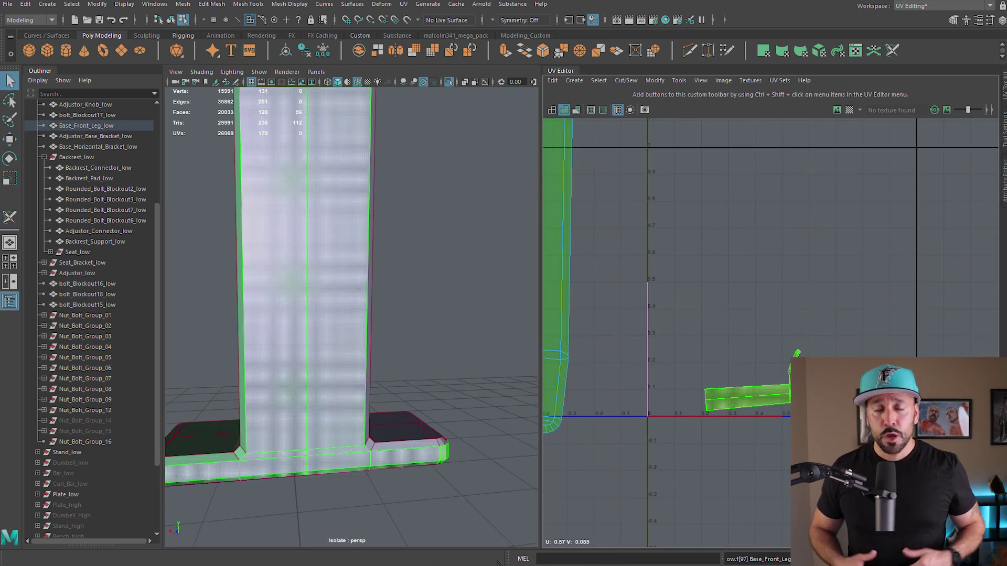
right_click_drag(855, 314, 855, 287)
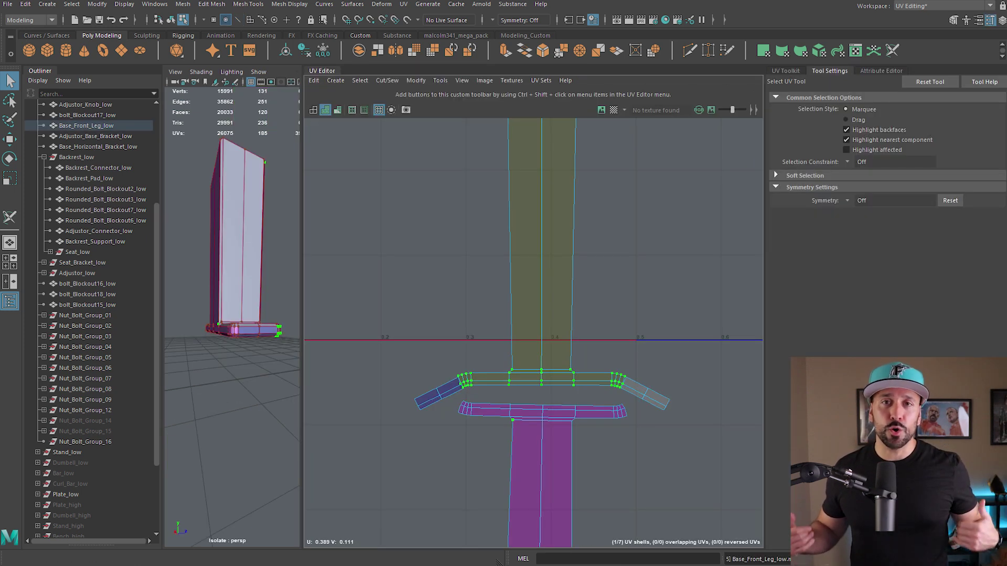
- Straighten the two tilted side strips of the front leg's base horizontally with Orient Shells to Edges, using one edge on each strip
scroll(505, 449, "up", 4)
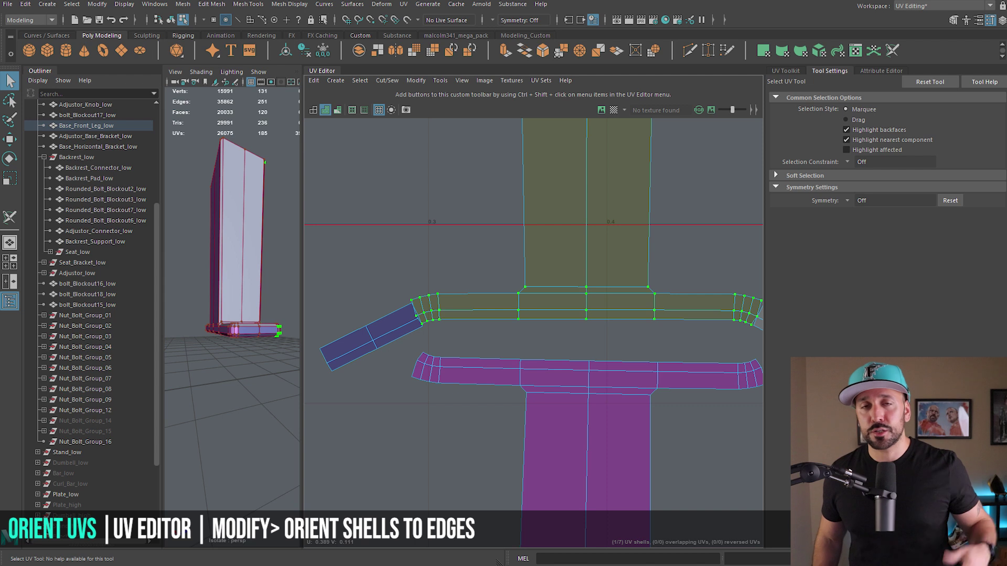
scroll(586, 422, "down", 1)
right_click_drag(598, 242, 598, 189)
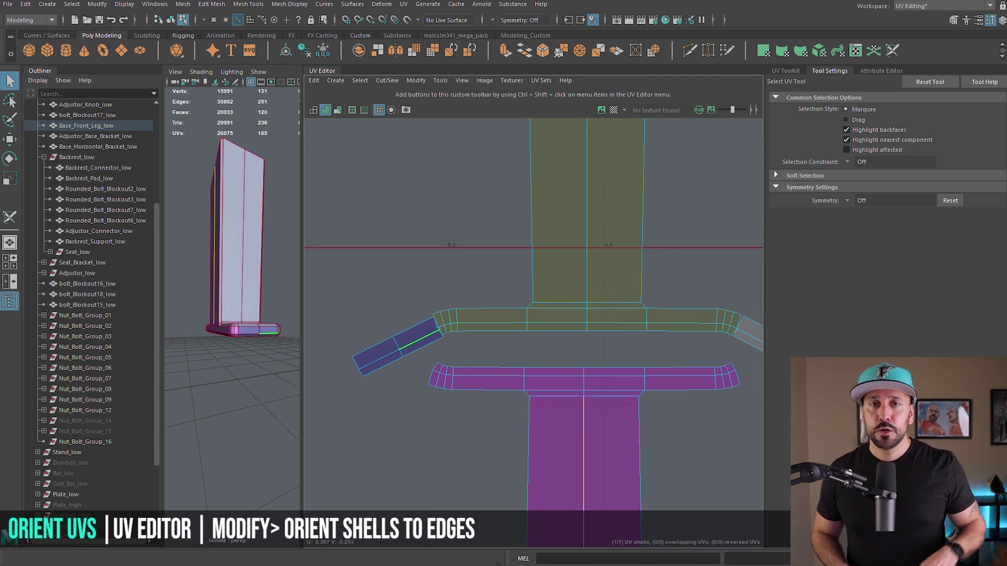
left_click(750, 339)
middle_click_drag(682, 262, 600, 269, "alt")
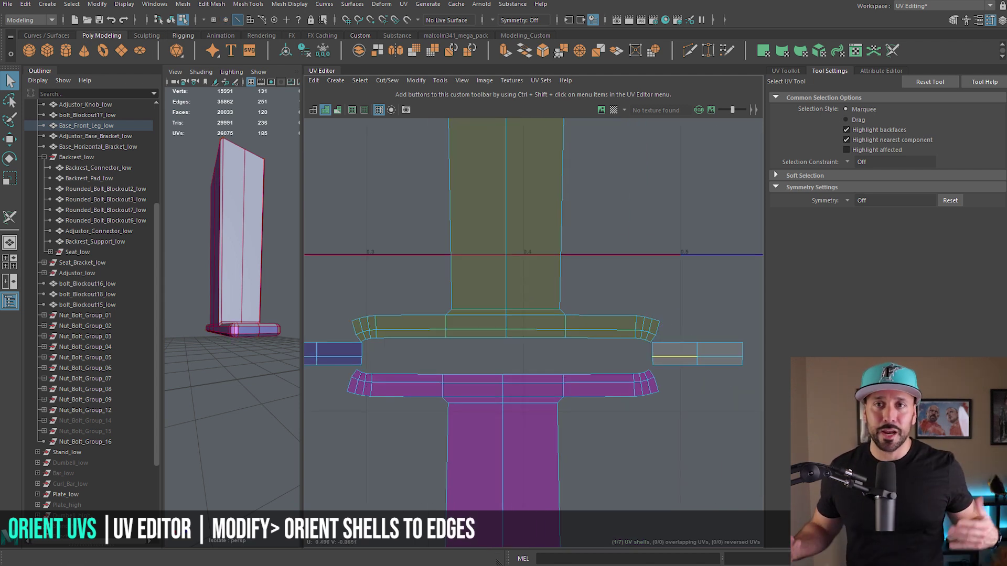
middle_click_drag(367, 315, 414, 332, "alt")
left_click(418, 338)
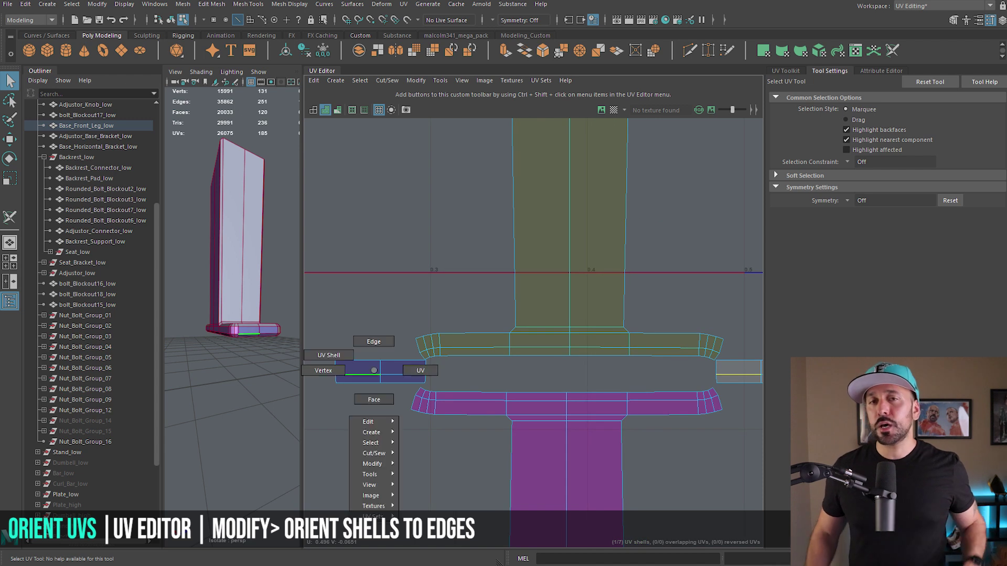
- Move the straightened dark blue side-strip shell up beside the front leg's long UV shell
key("F9")
key("w")
left_click_drag(380, 372, 348, 232)
scroll(349, 256, "down", 1)
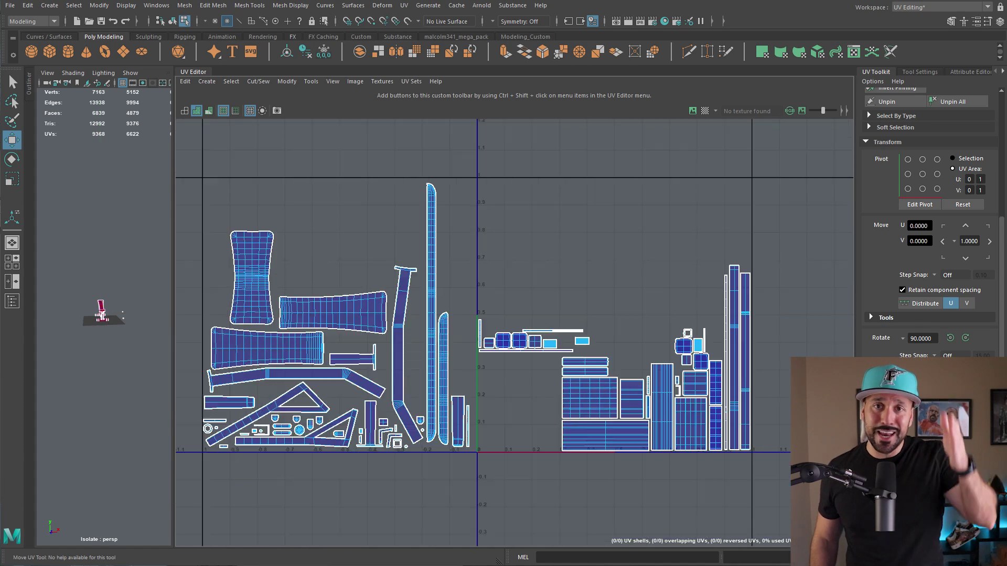
- Pack the loose small UV shells, placing thin strips beside the tall ones and square shells in gaps above the rectangular panels
scroll(513, 331, "up", 3)
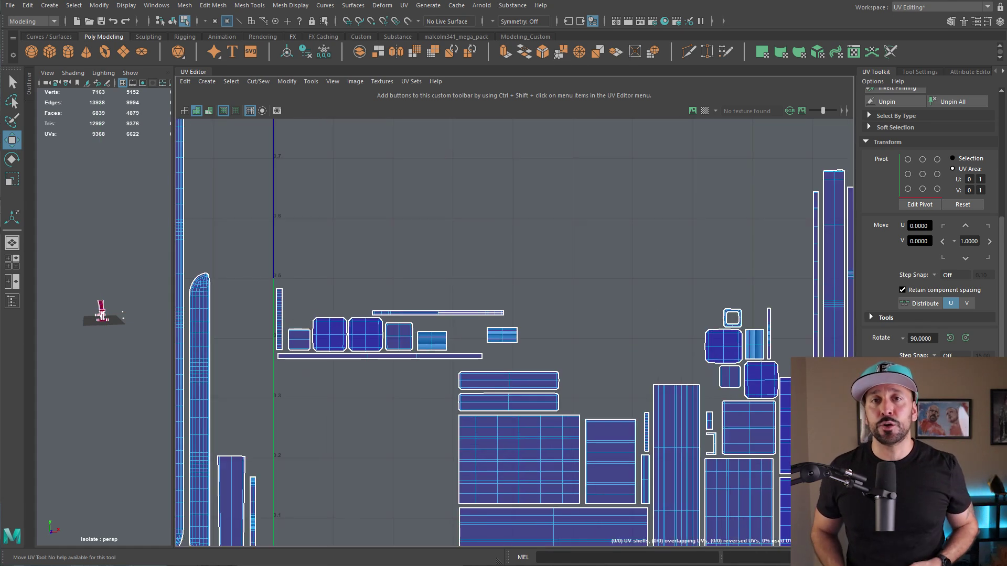
middle_click_drag(514, 333, 425, 323, "alt")
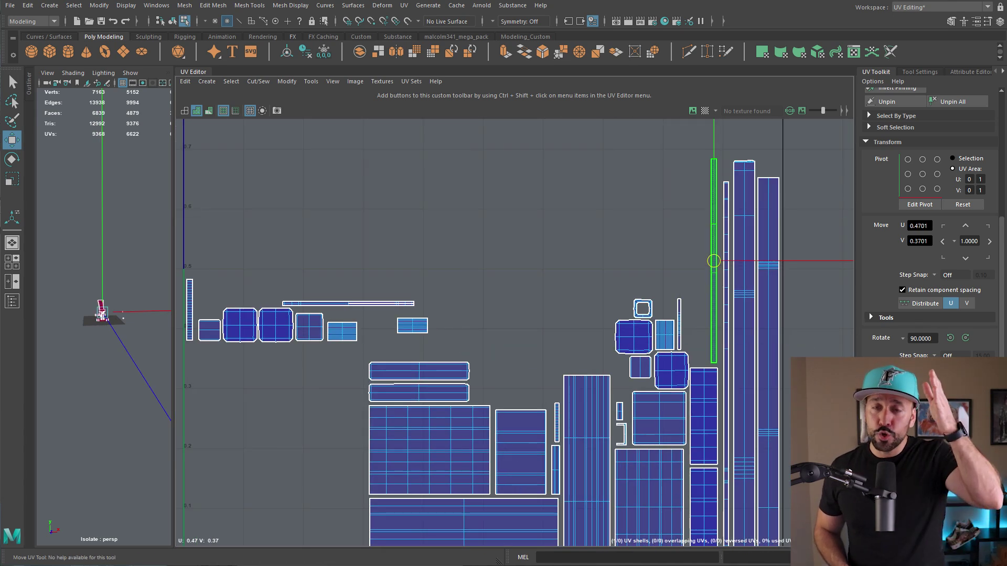
middle_click_drag(425, 323, 545, 317, "alt")
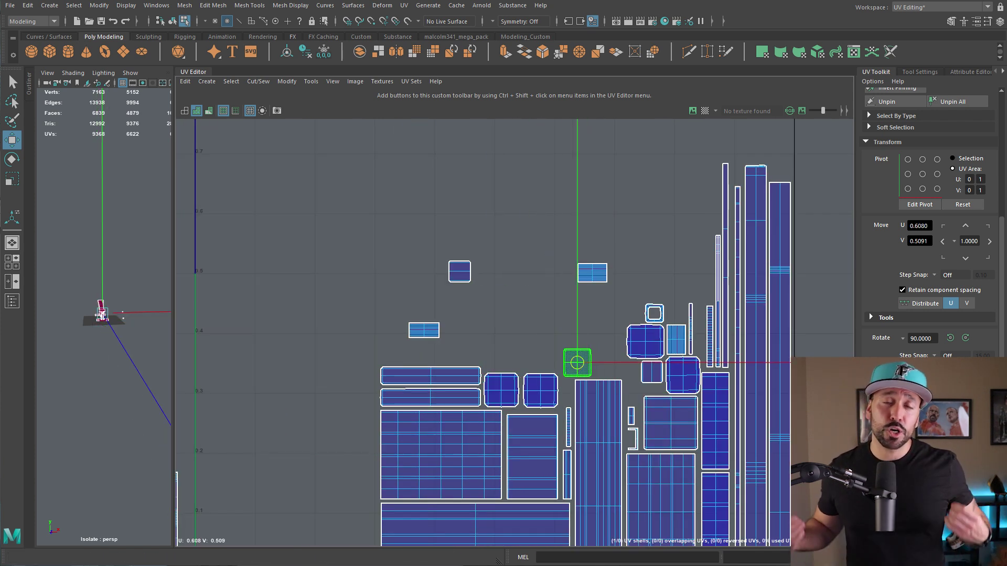
left_click_drag(577, 362, 605, 362)
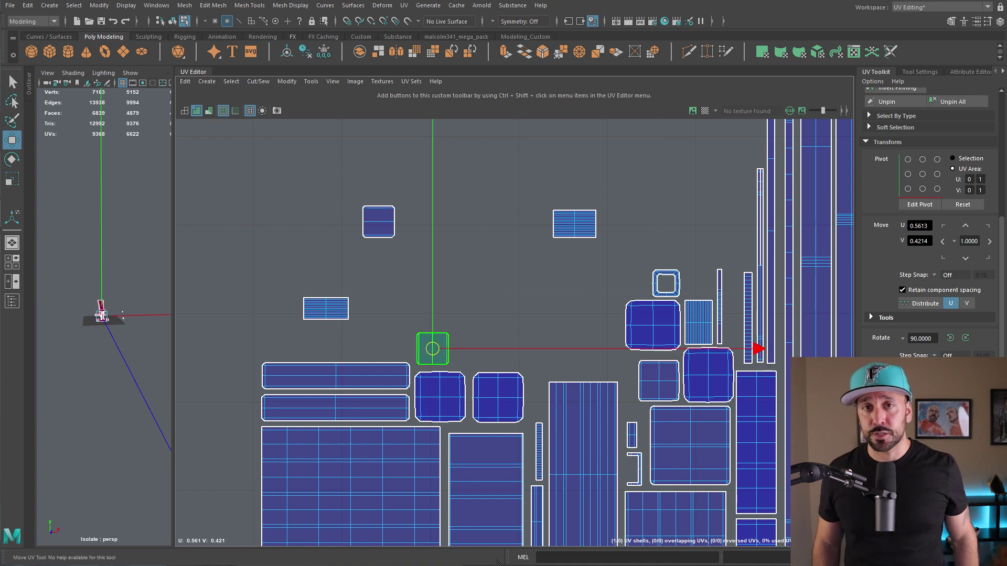